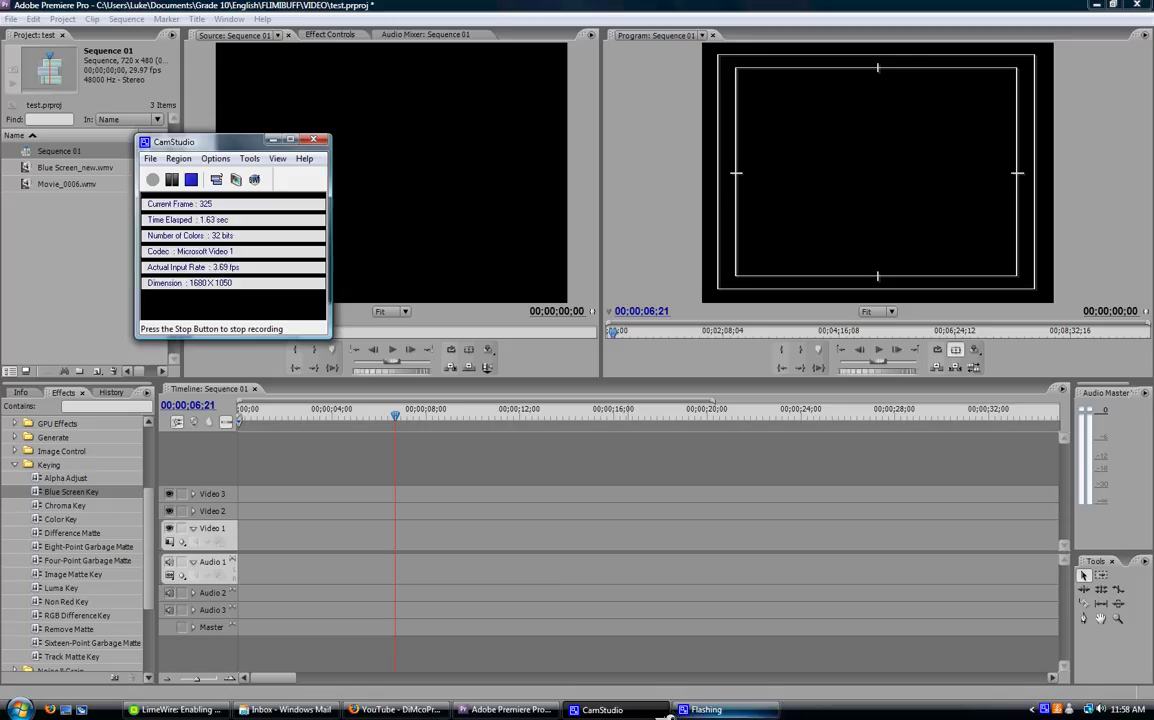
# Step: Load Blue Screen_new.wmv into the Source monitor to preview the blue-screen footage
pyautogui.moveTo(652, 709)
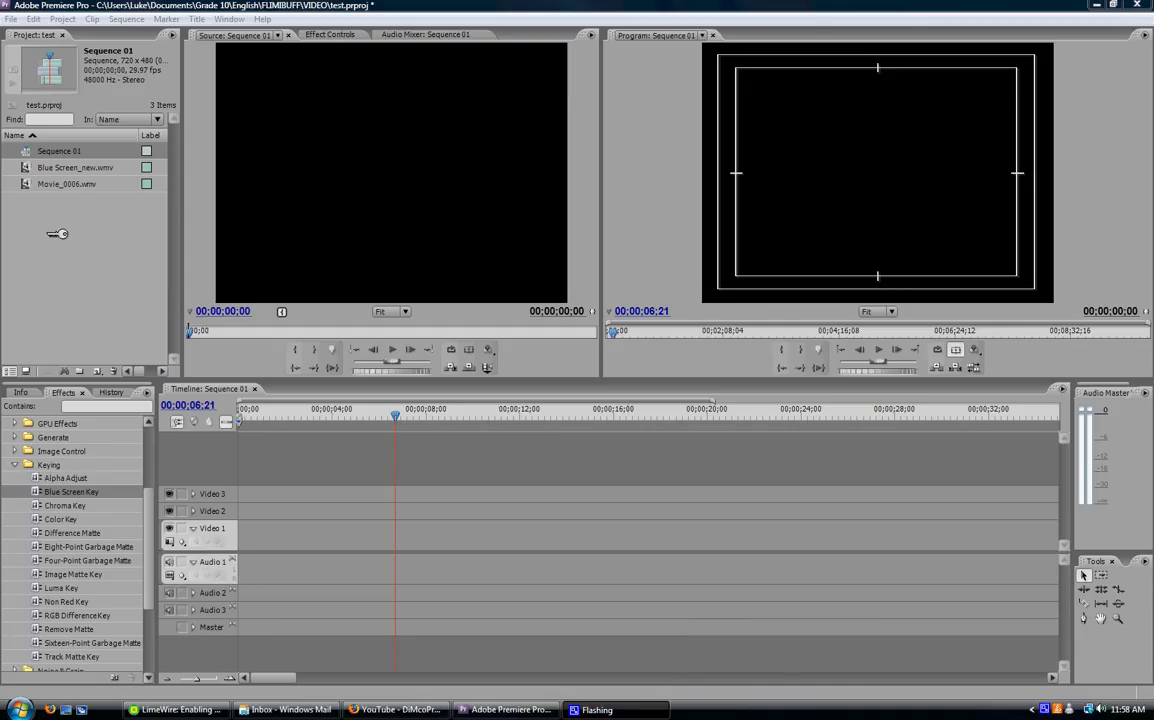
pyautogui.click(65, 182)
pyautogui.moveTo(65, 182); pyautogui.dragTo(49, 207)
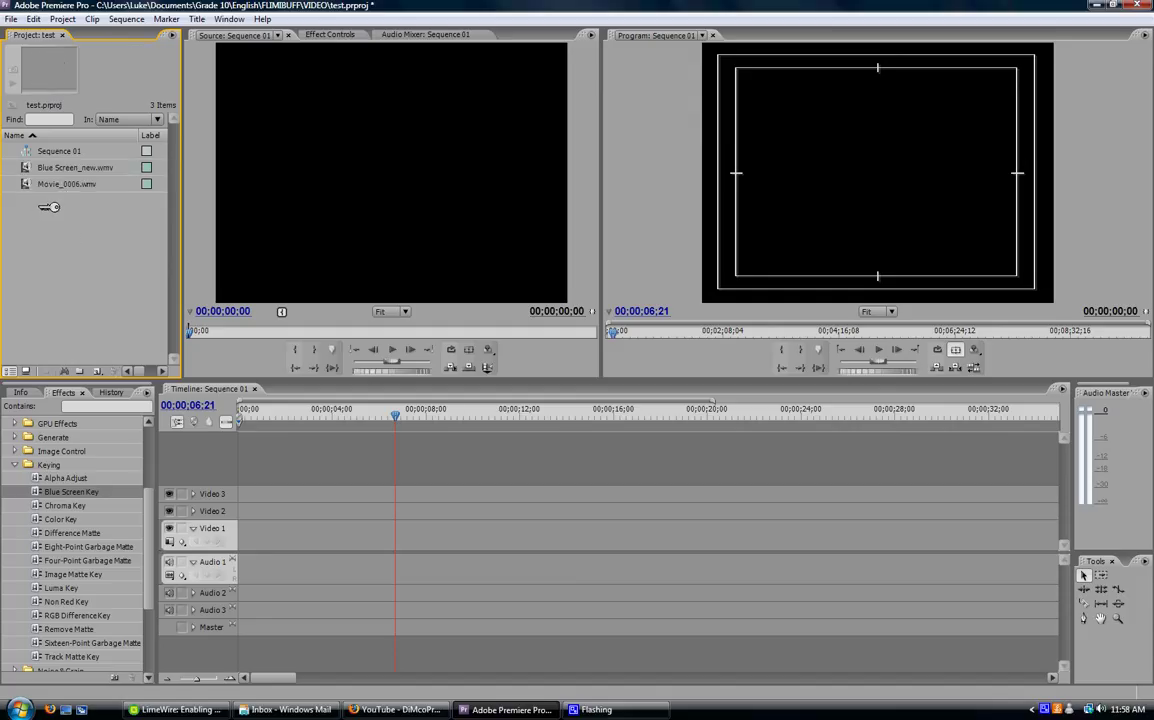
pyautogui.click(70, 167)
pyautogui.moveTo(70, 167); pyautogui.dragTo(428, 175)
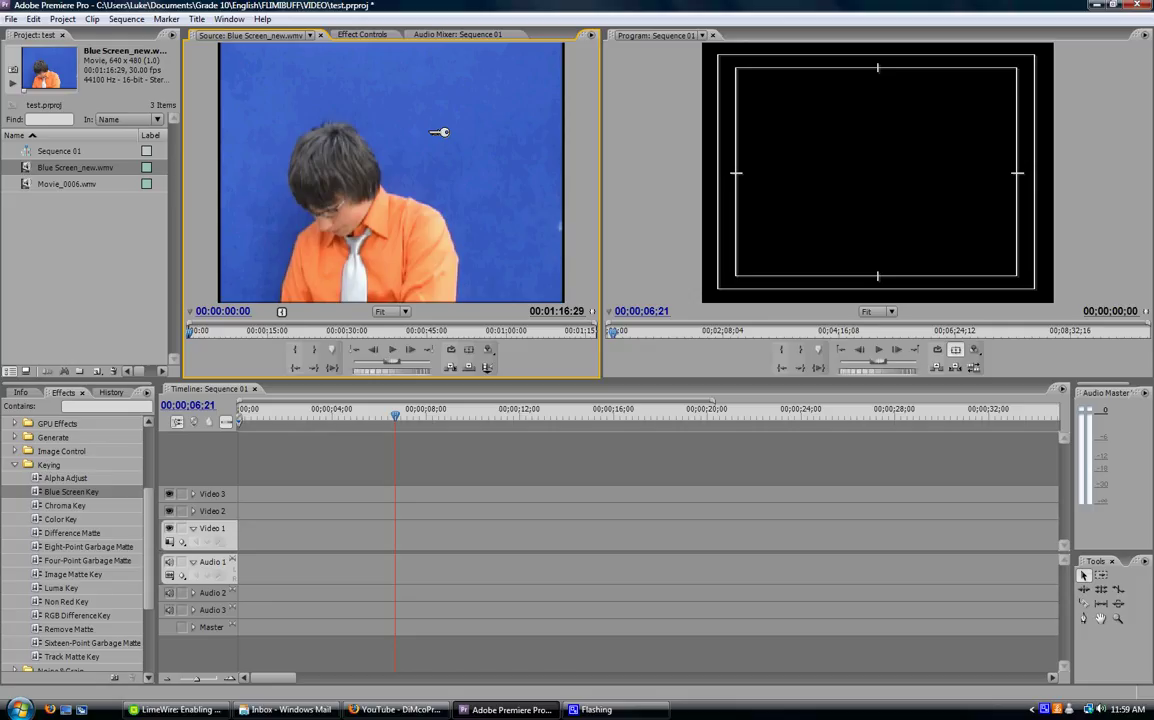
# Step: Load the Criminal Minds clip Movie_0006.wmv into the Source monitor for preview
pyautogui.click(63, 187)
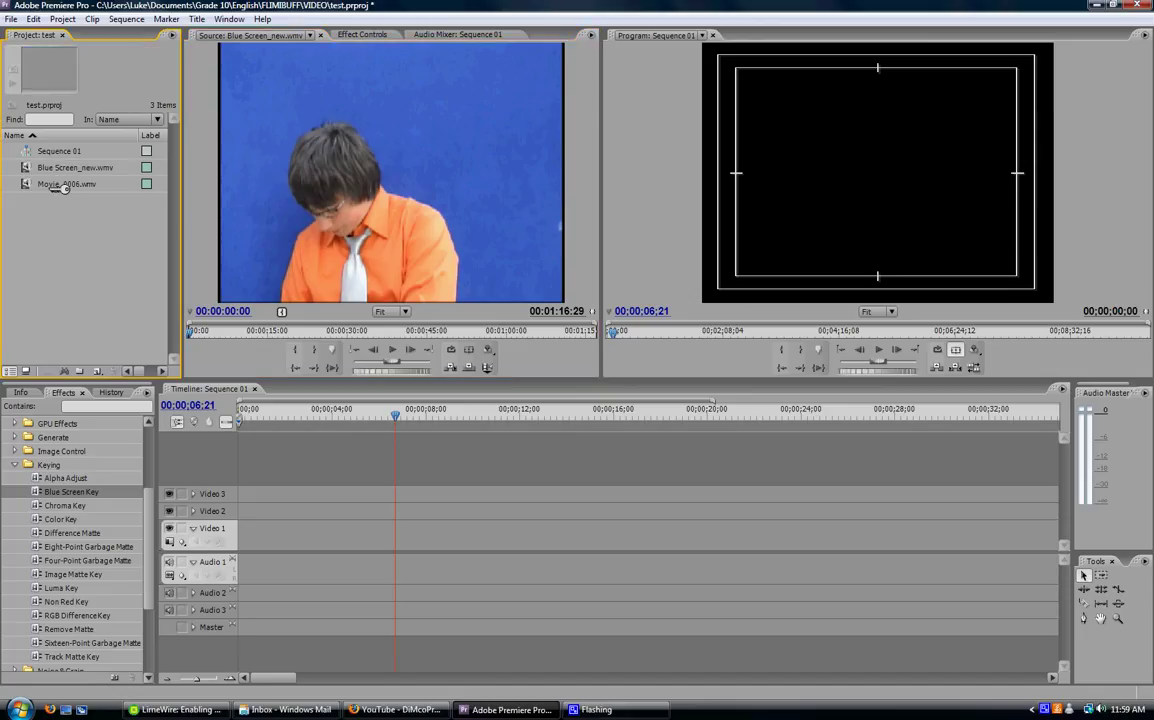
pyautogui.moveTo(63, 187); pyautogui.dragTo(308, 167)
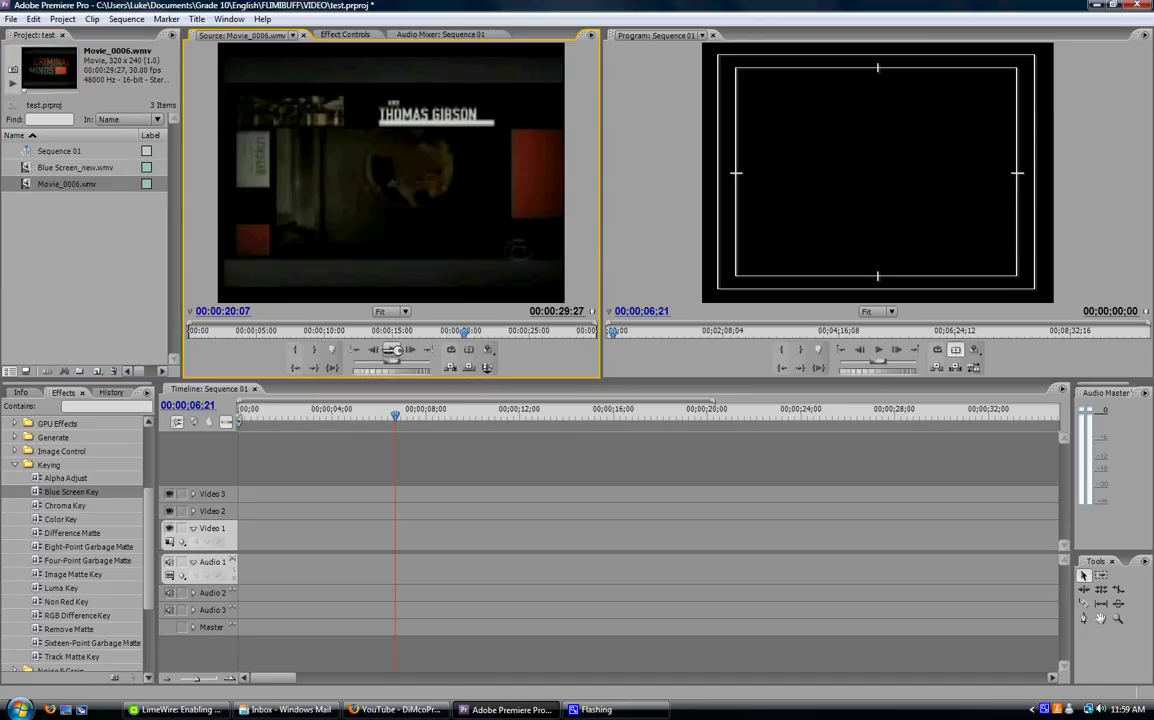
pyautogui.click(40, 215)
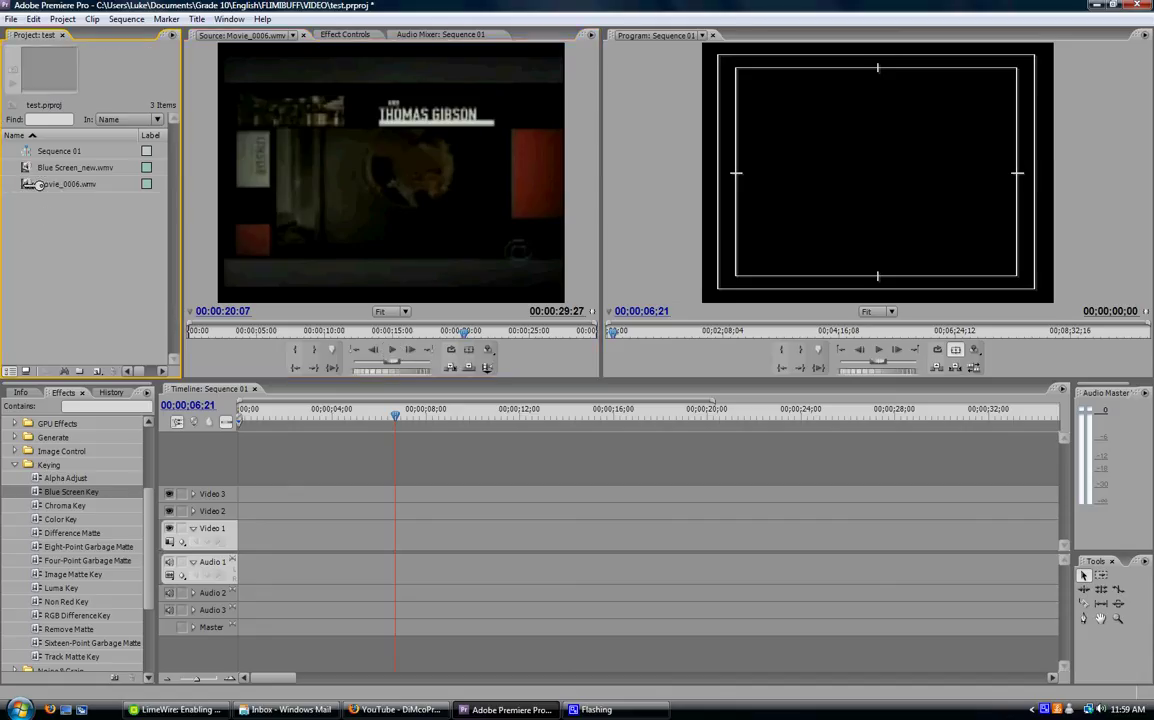
# Step: Place Movie_0006.wmv at the start of Video 1 in Sequence 01
pyautogui.click(36, 183)
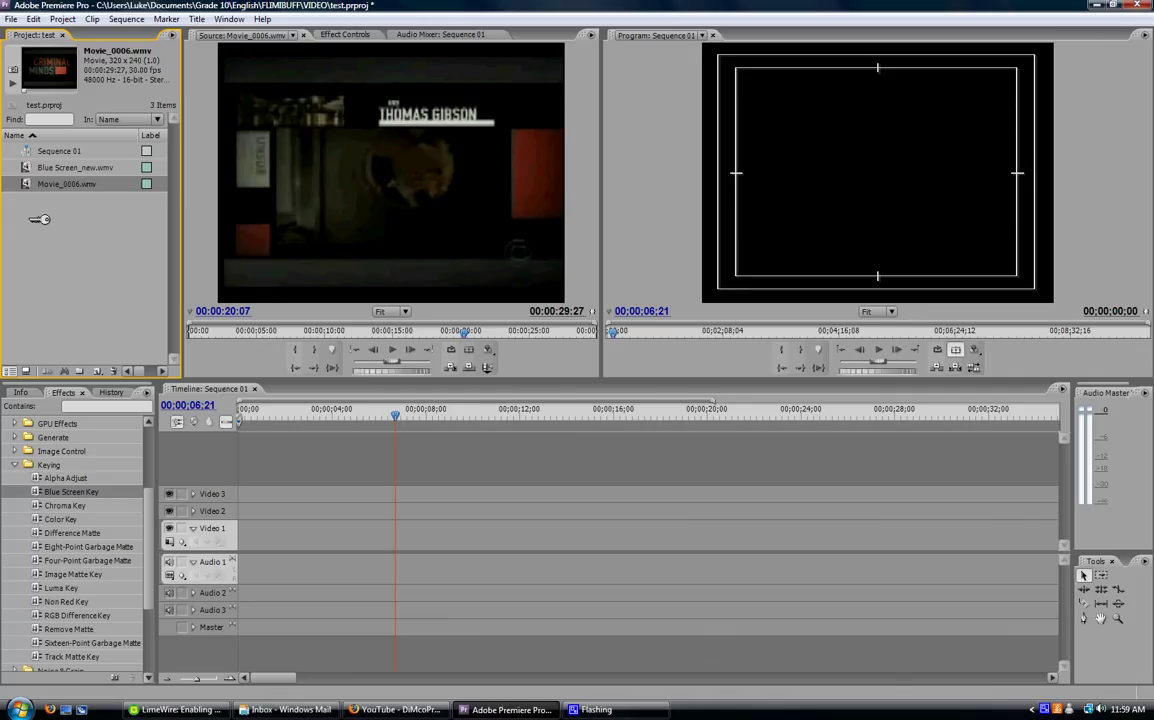
pyautogui.moveTo(40, 316); pyautogui.dragTo(240, 542)
pyautogui.moveTo(397, 413); pyautogui.dragTo(390, 413)
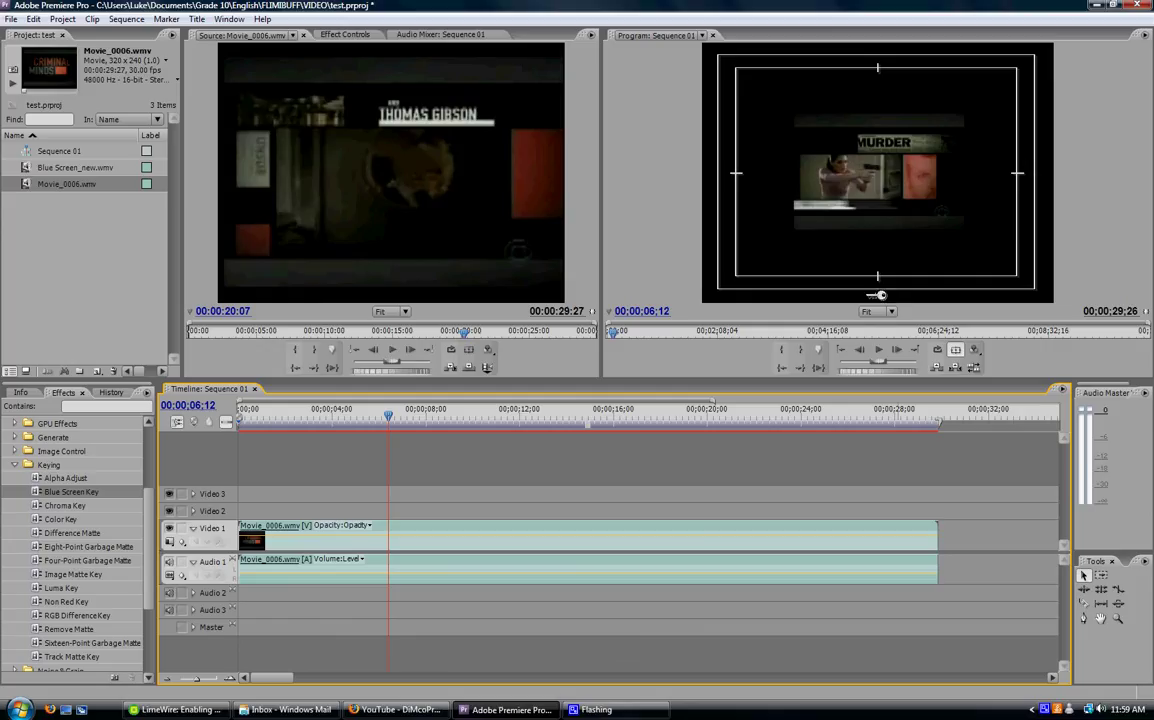
# Step: Apply Scale to Frame Size to the Movie_0006.wmv background clip
pyautogui.rightClick(608, 543)
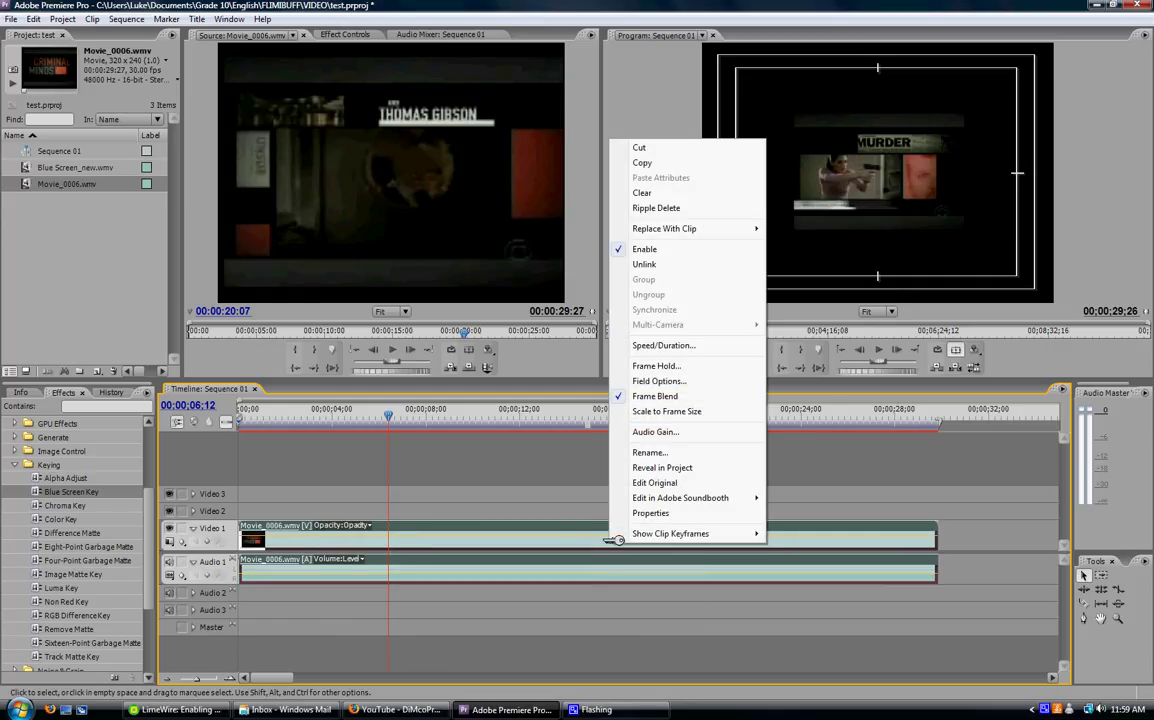
pyautogui.click(713, 412)
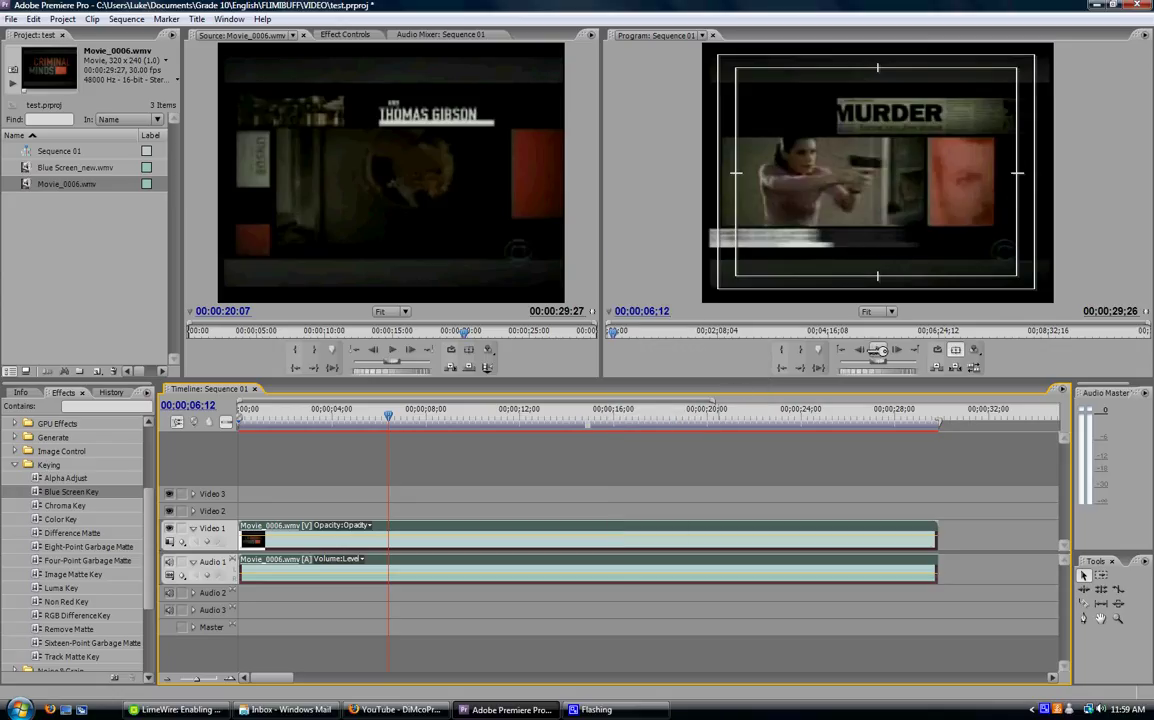
pyautogui.click(877, 350)
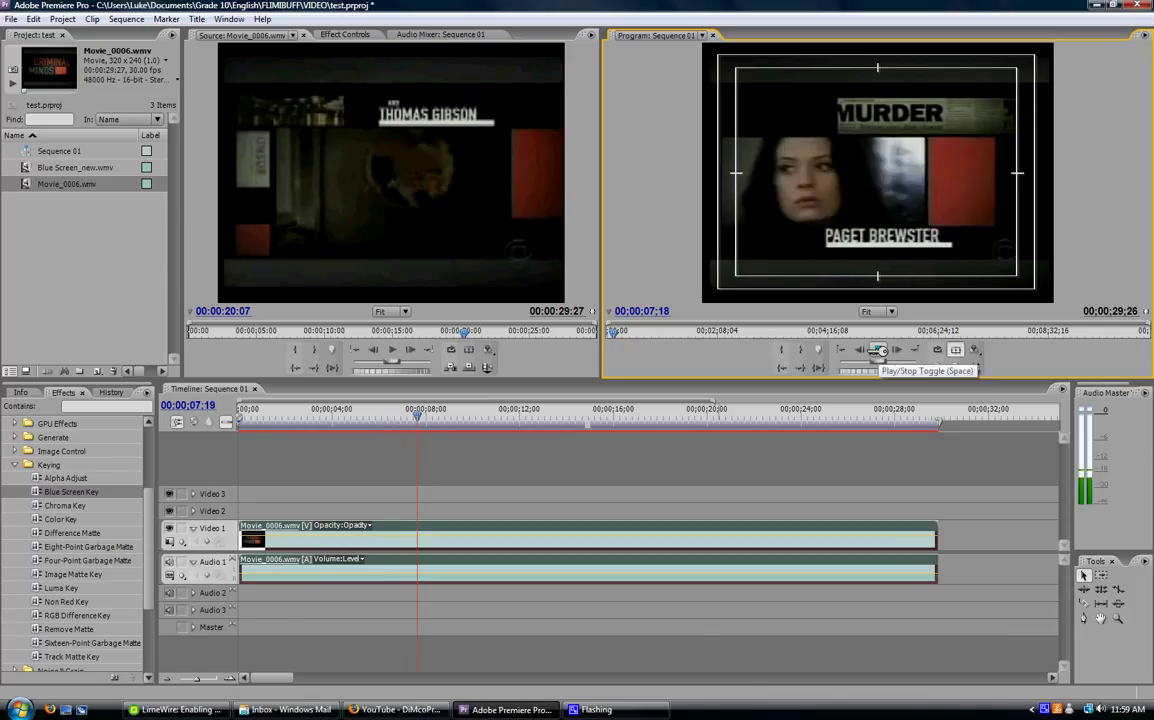
# Step: Put Blue Screen_new.wmv on Video 2 at the sequence start, above the background
pyautogui.click(62, 168)
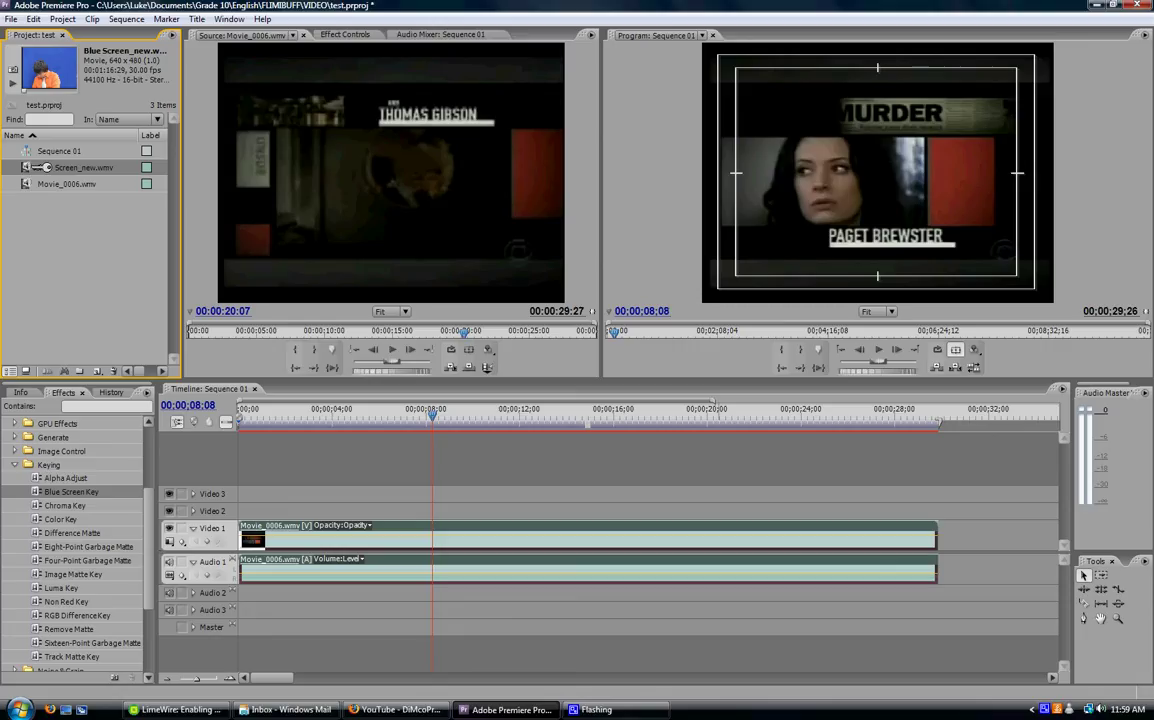
pyautogui.moveTo(45, 167); pyautogui.dragTo(247, 516)
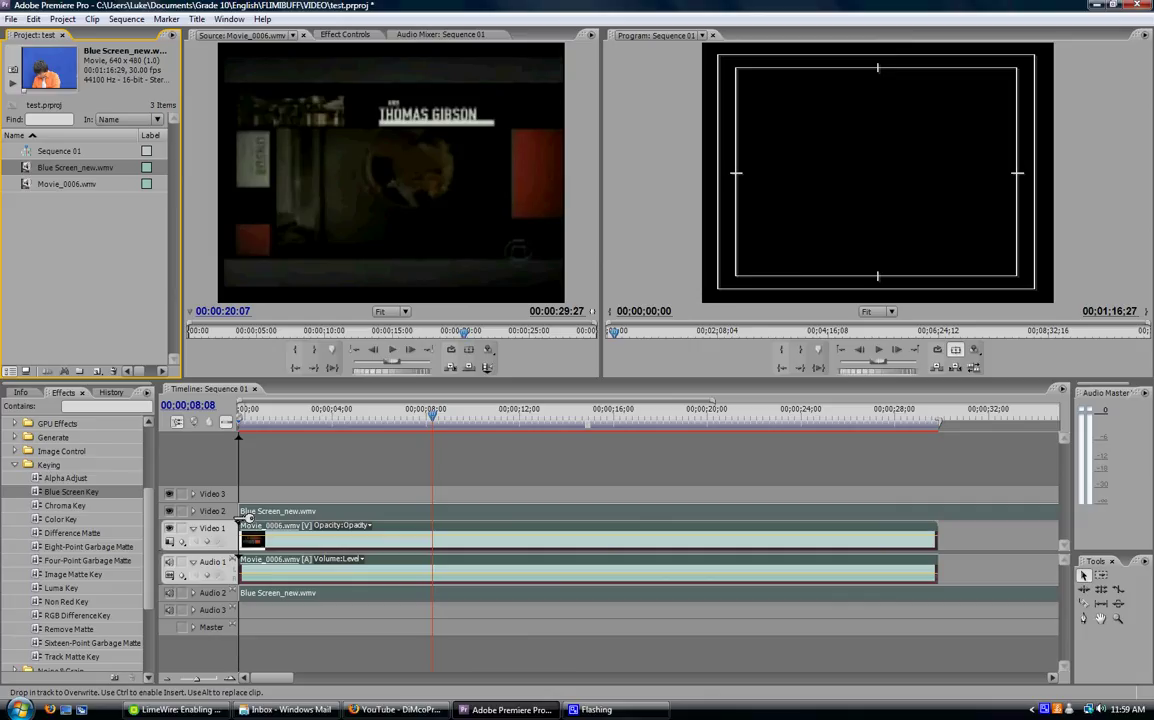
pyautogui.moveTo(247, 516); pyautogui.dragTo(247, 516)
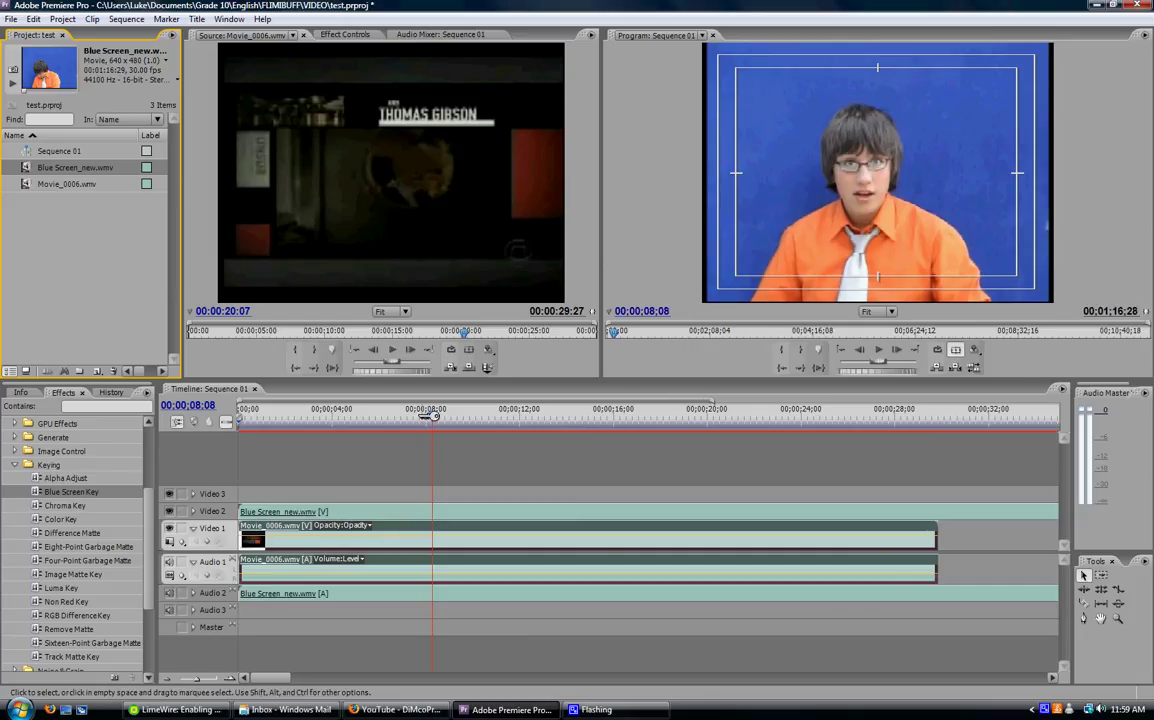
pyautogui.moveTo(438, 411); pyautogui.dragTo(383, 432)
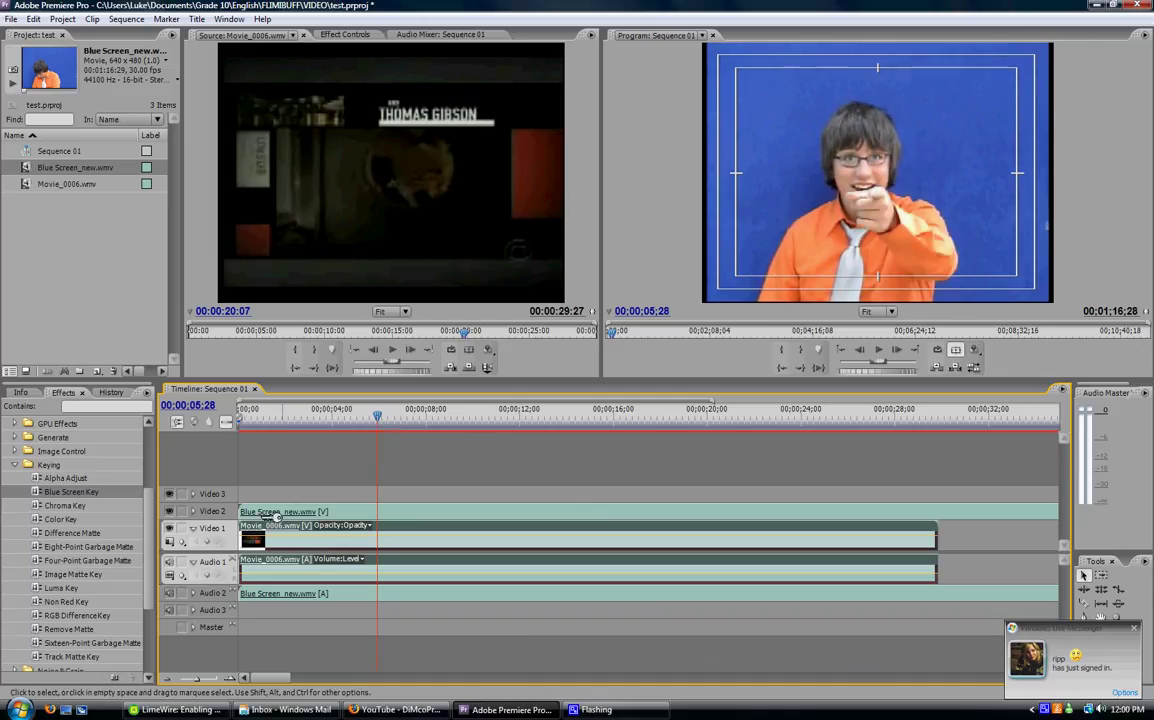
pyautogui.click(125, 491)
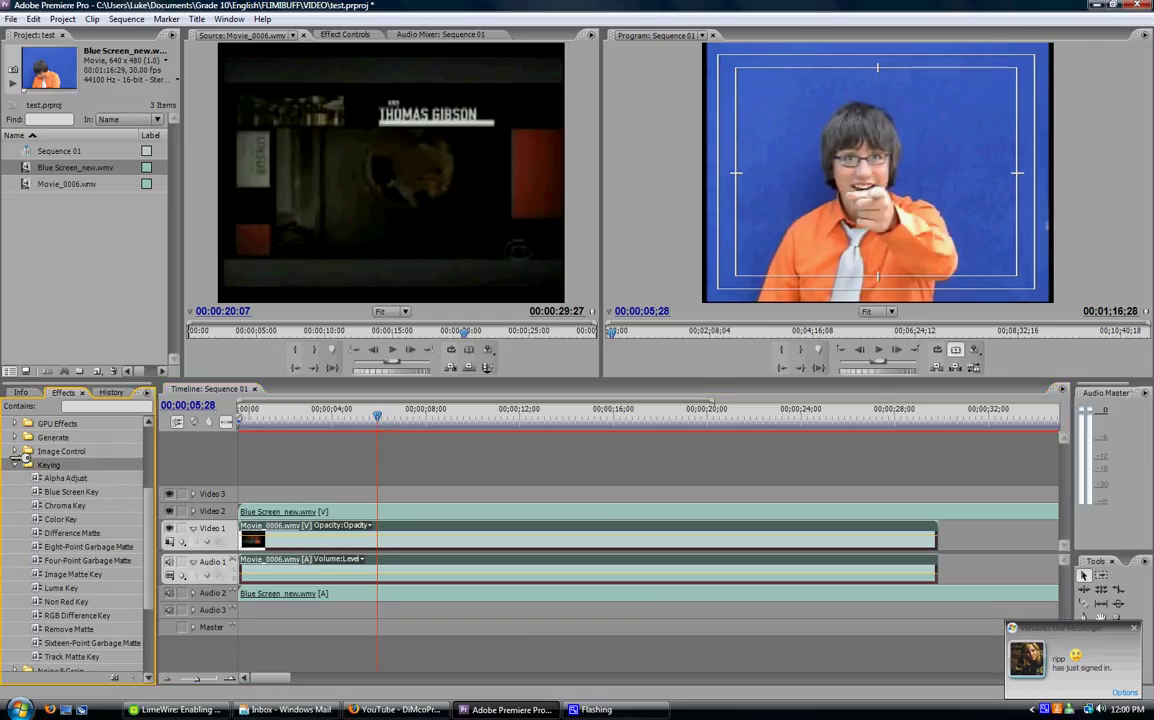
pyautogui.scroll(3, 80, 500)
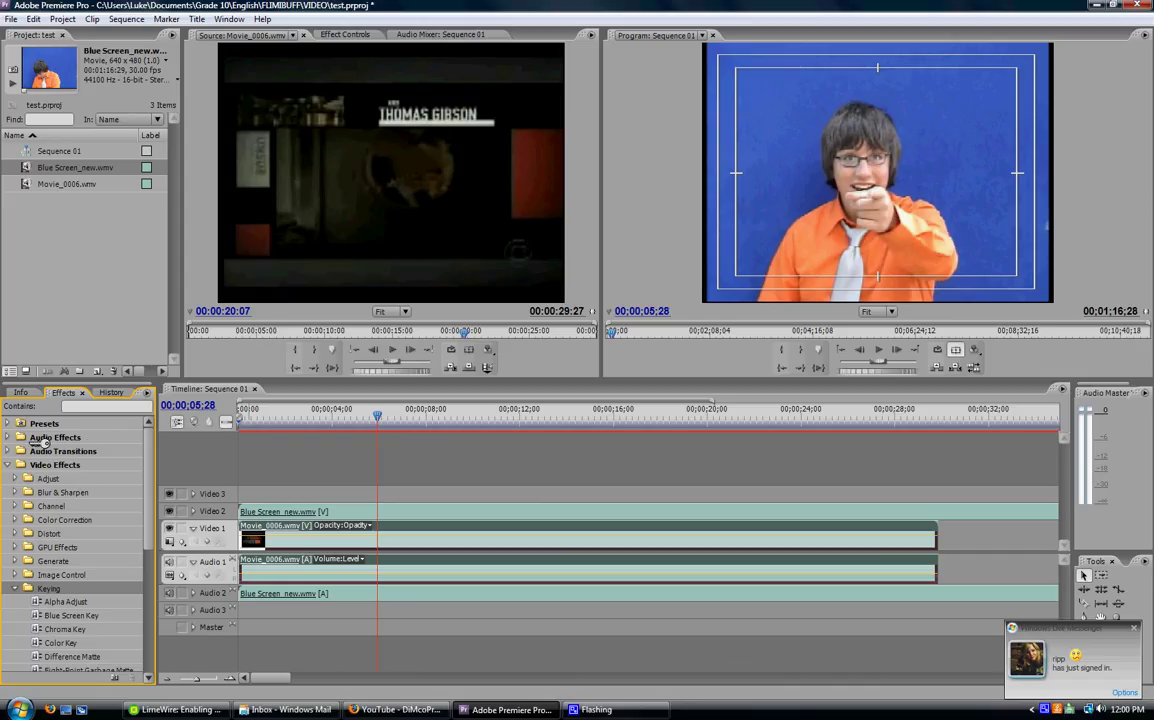
pyautogui.click(8, 465)
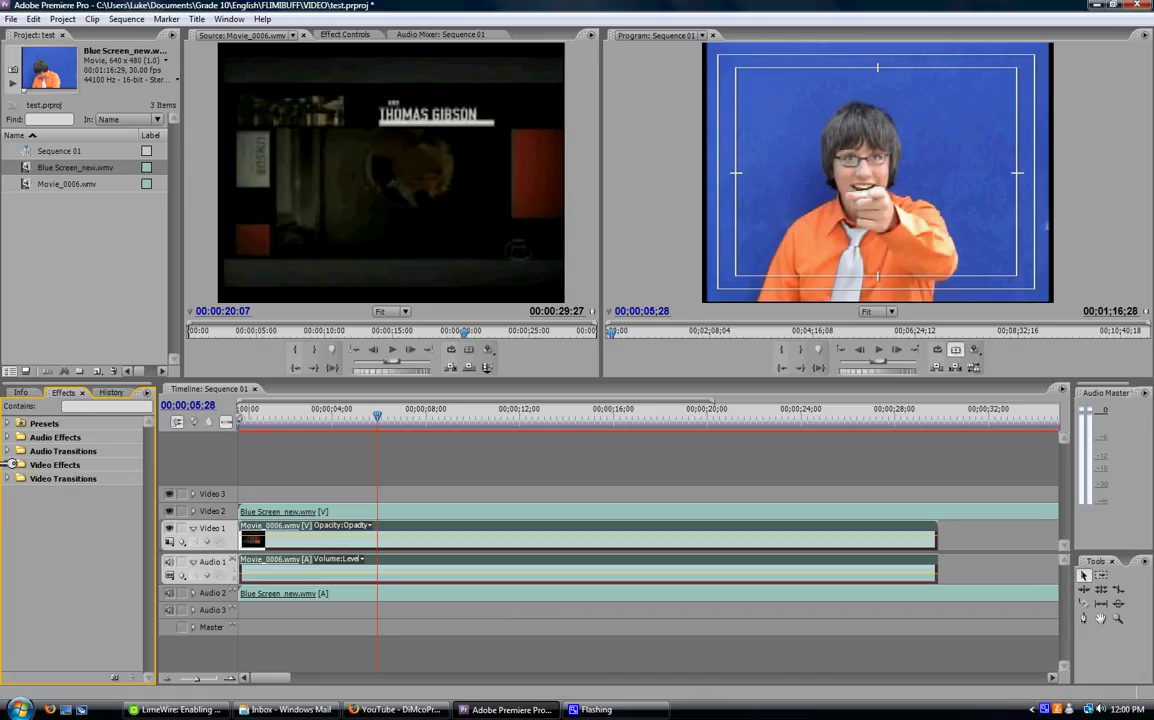
pyautogui.click(10, 464)
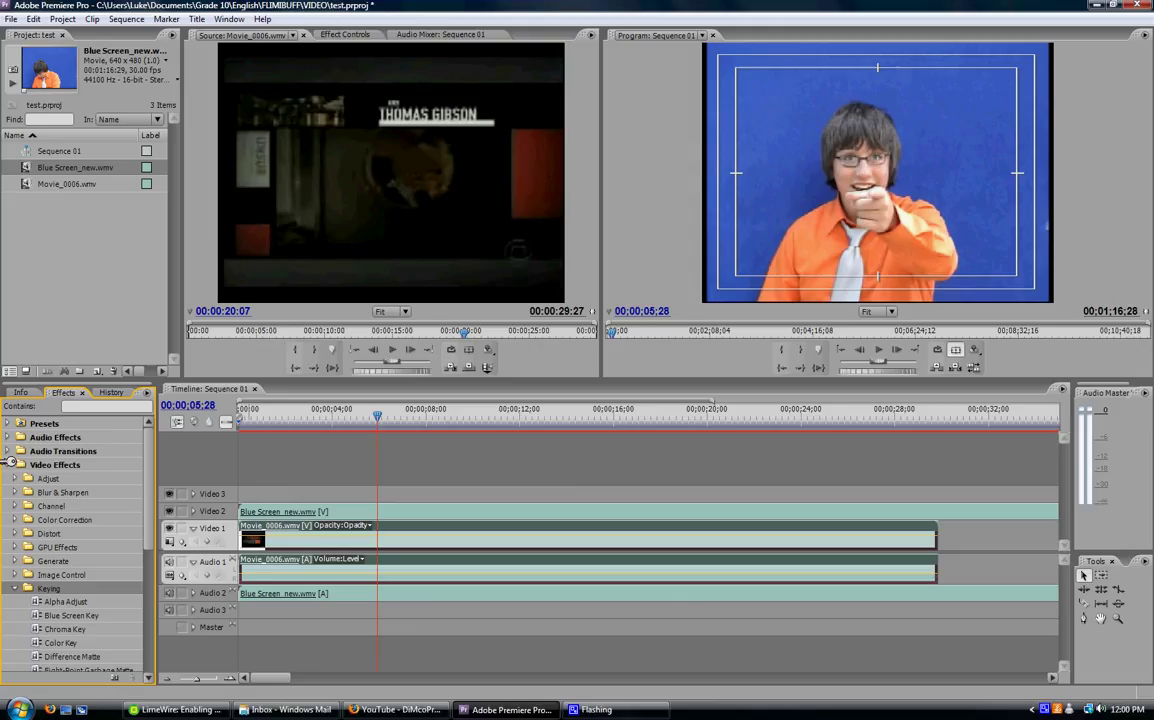
pyautogui.scroll(-2, 125, 425)
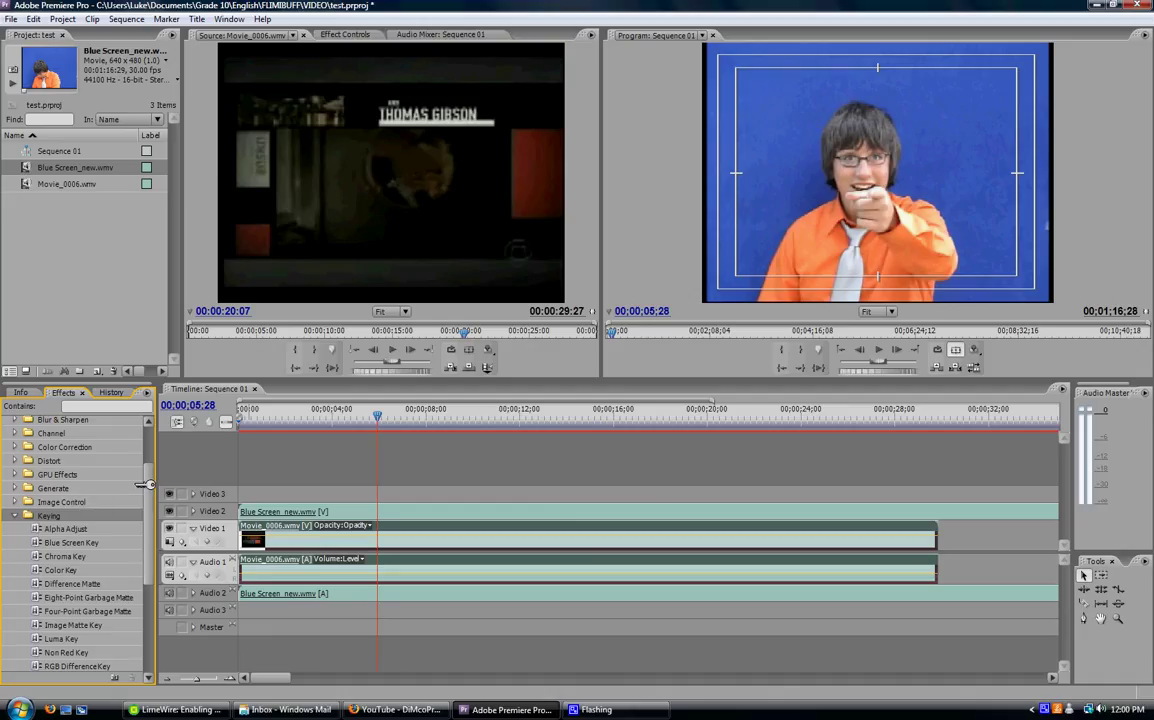
pyautogui.scroll(-2, 130, 437)
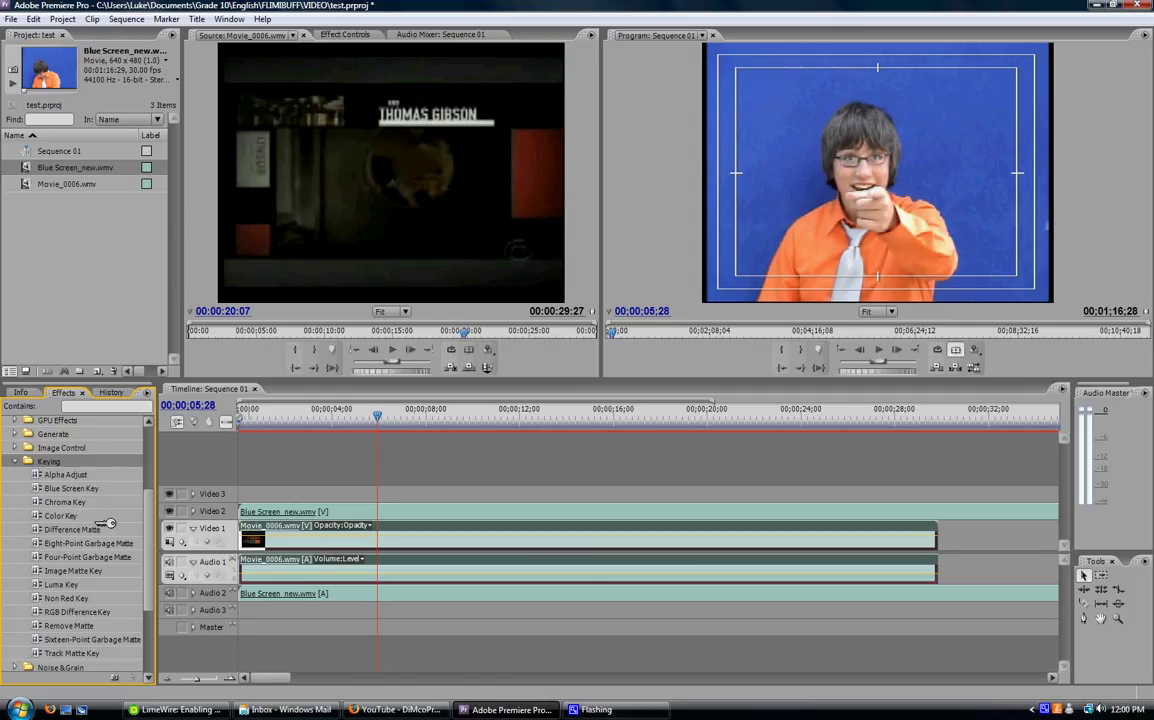
pyautogui.click(62, 515)
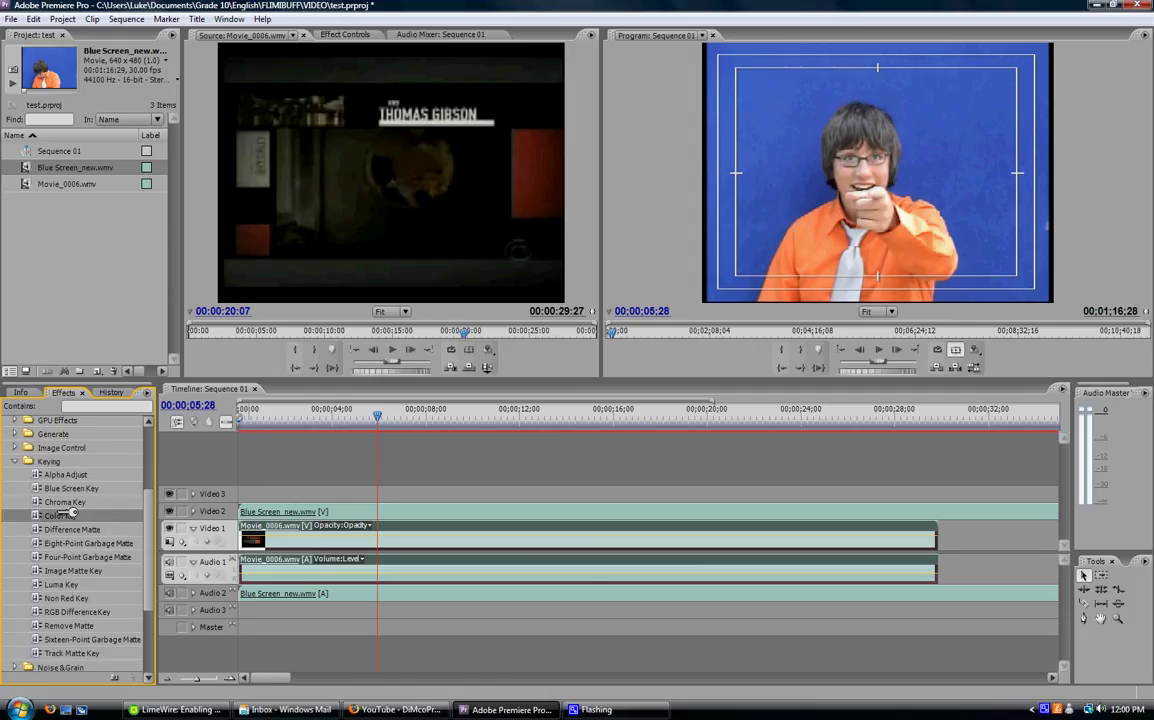
pyautogui.moveTo(62, 515); pyautogui.dragTo(288, 508)
pyautogui.moveTo(486, 173); pyautogui.dragTo(55, 488)
# Step: Apply the Keying > Blue Screen Key effect to the Blue Screen_new.wmv clip
pyautogui.click(57, 488)
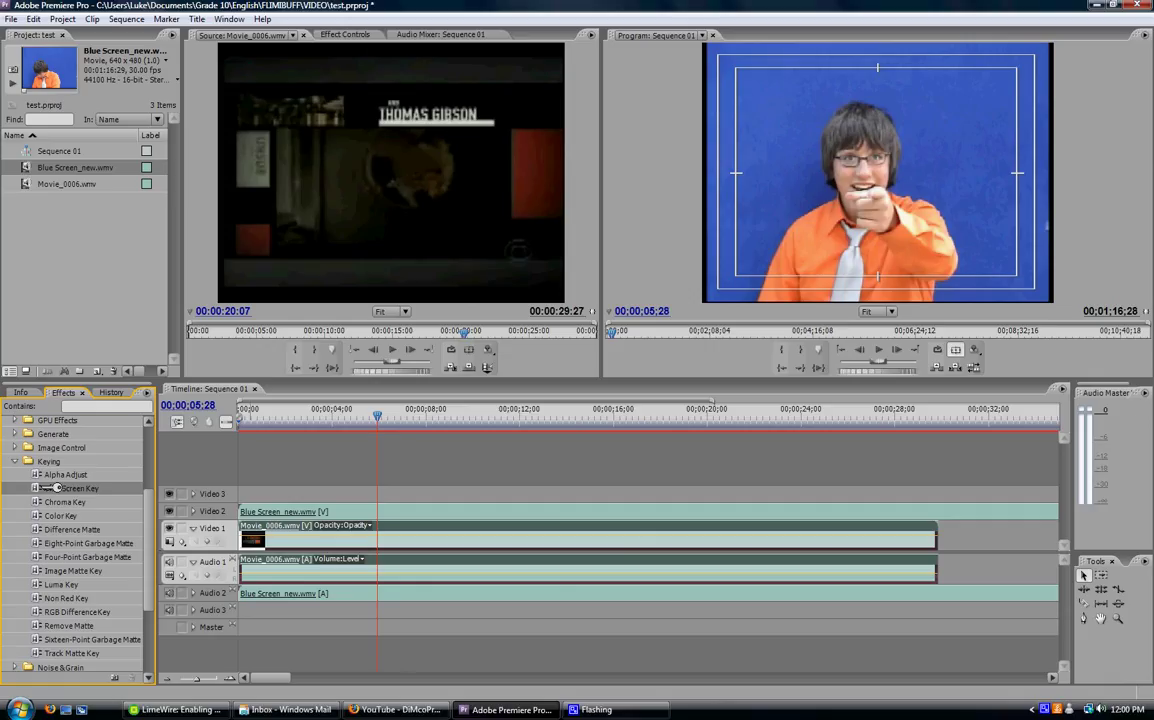
pyautogui.moveTo(57, 488); pyautogui.dragTo(280, 511)
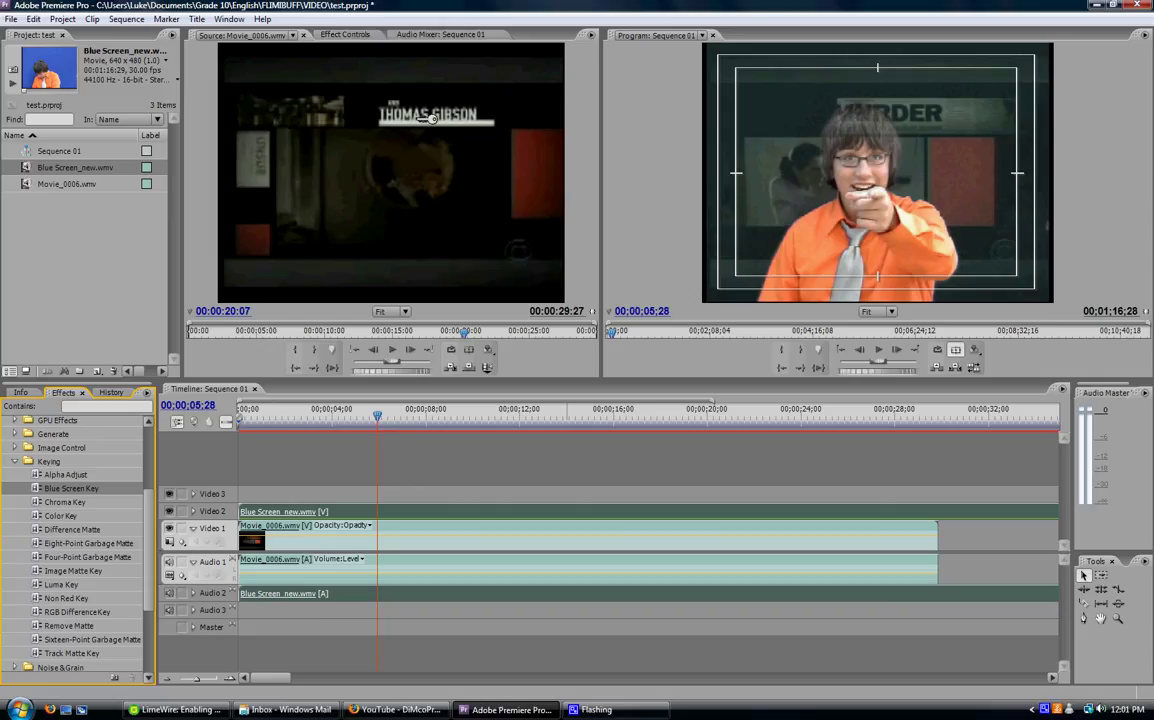
# Step: In Effect Controls, raise the Blue Screen Key Cutoff to 21.0%
pyautogui.click(370, 32)
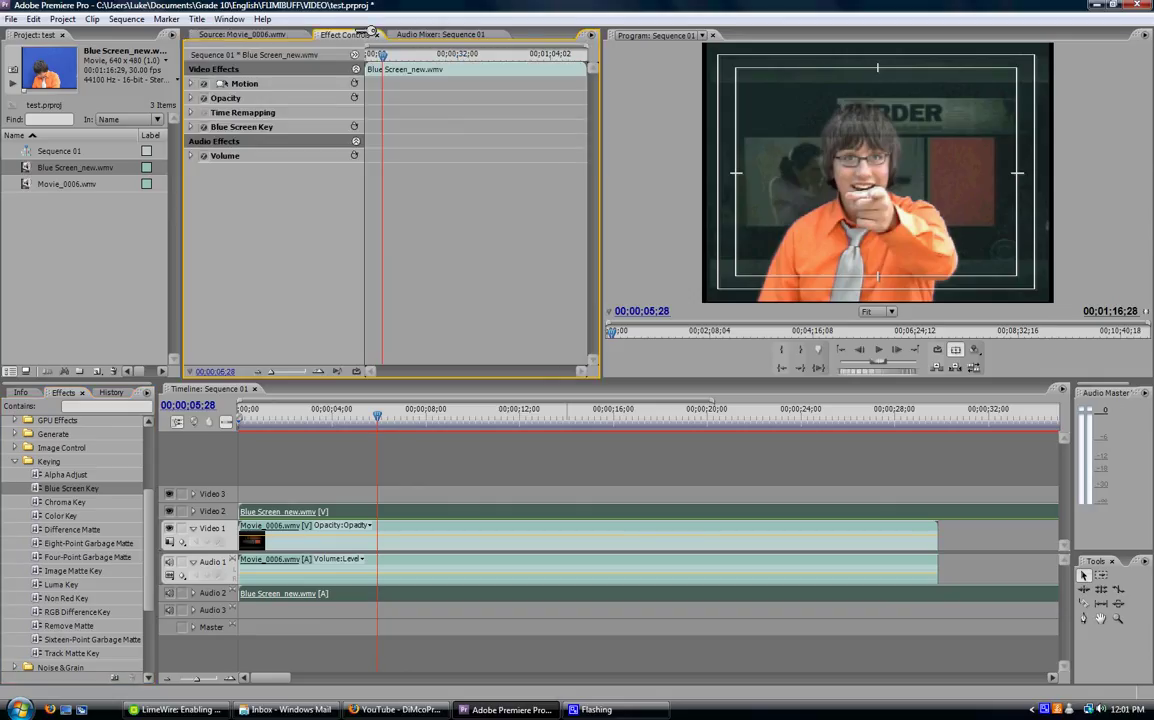
pyautogui.click(211, 128)
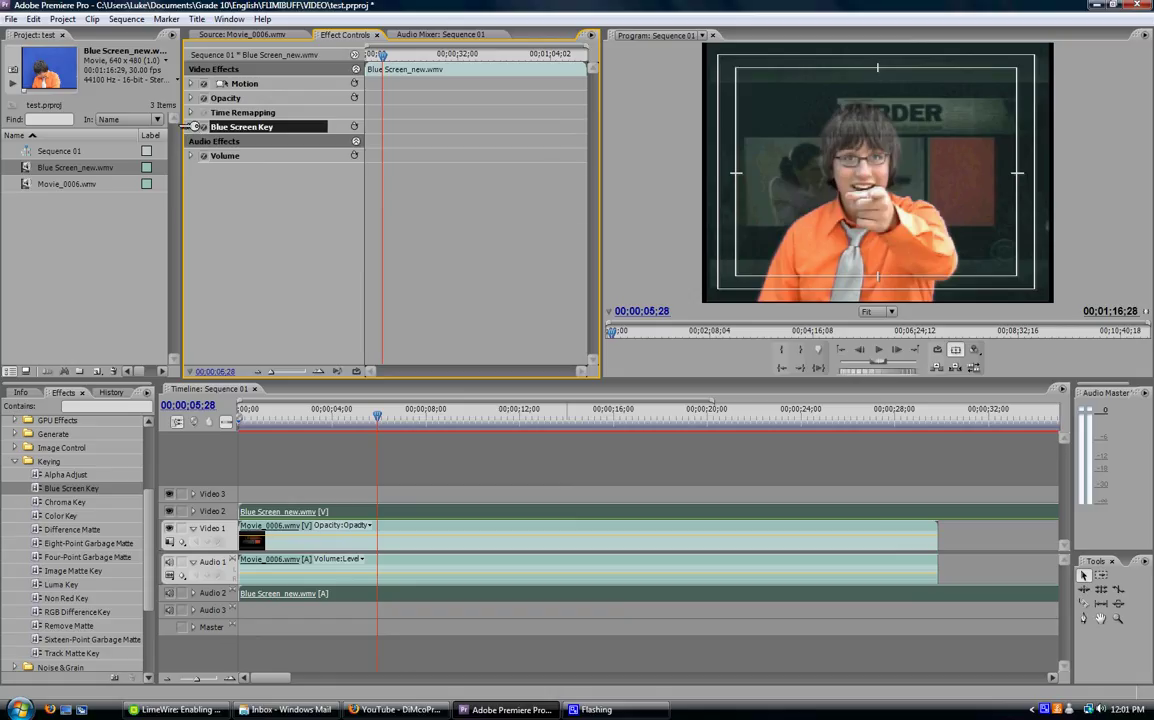
pyautogui.click(191, 127)
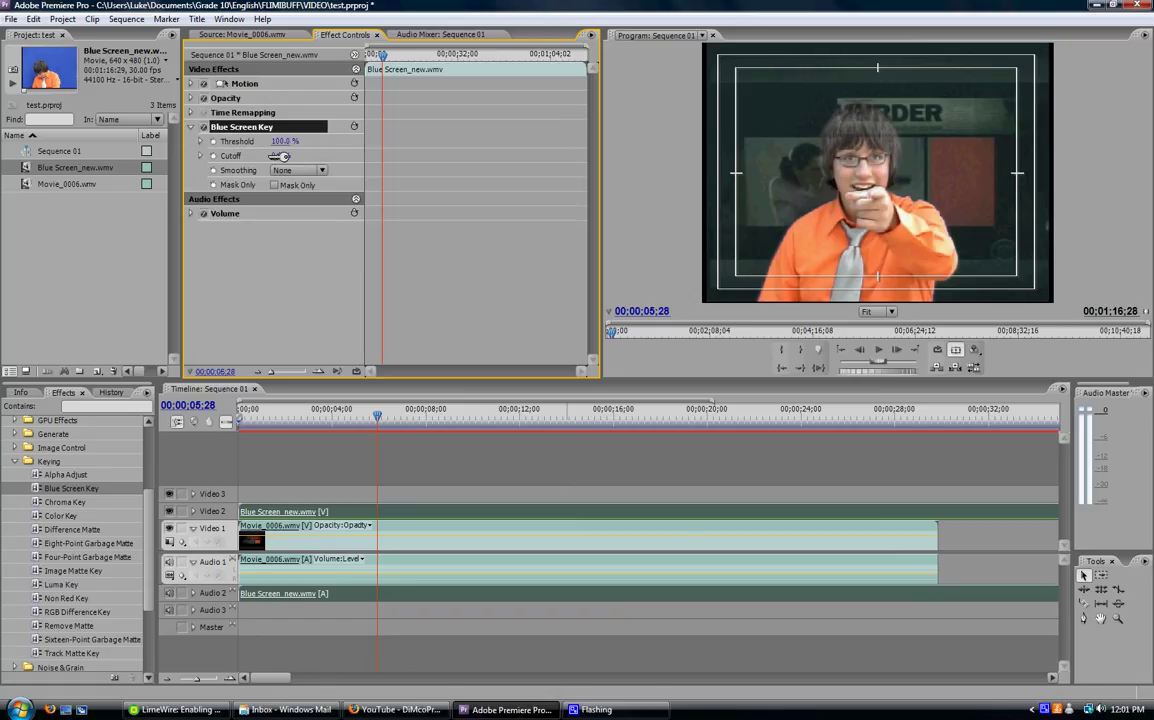
pyautogui.moveTo(278, 156); pyautogui.dragTo(291, 156)
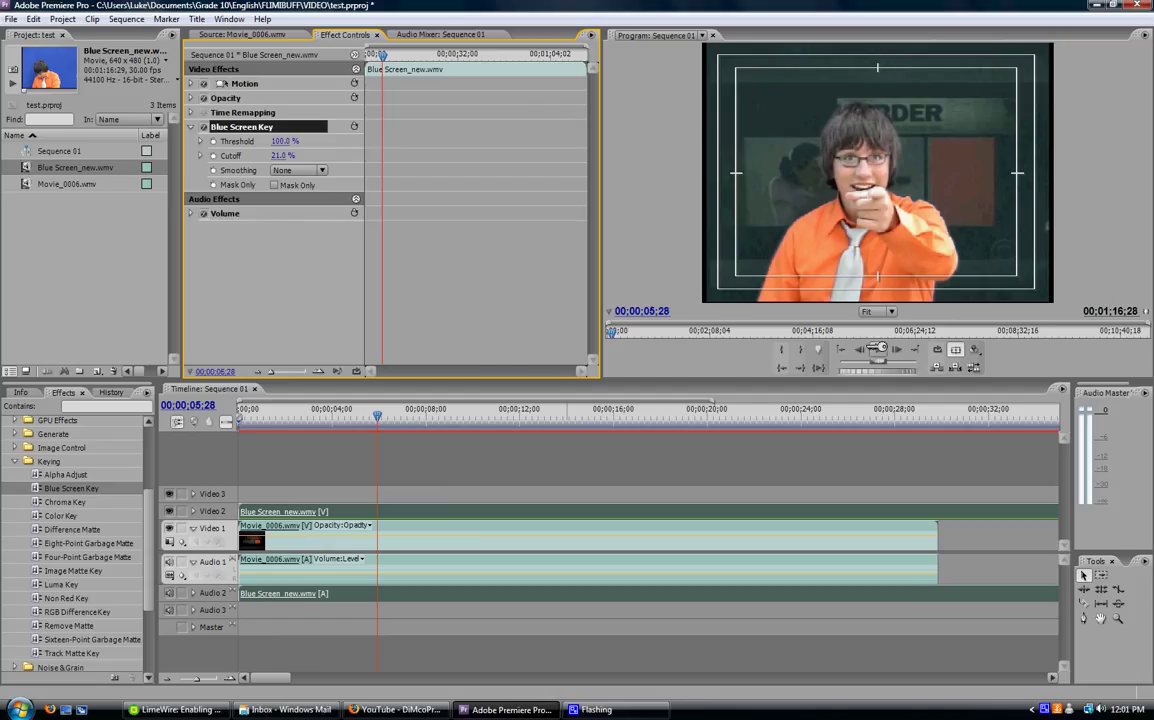
pyautogui.click(877, 347)
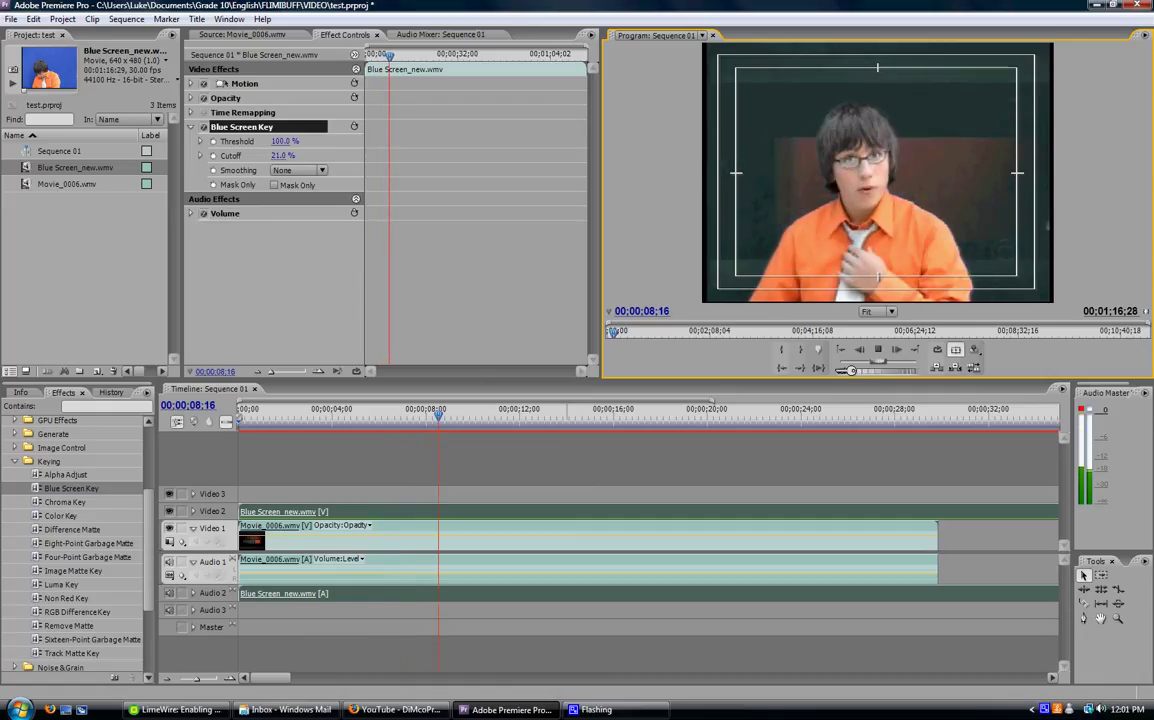
pyautogui.click(878, 349)
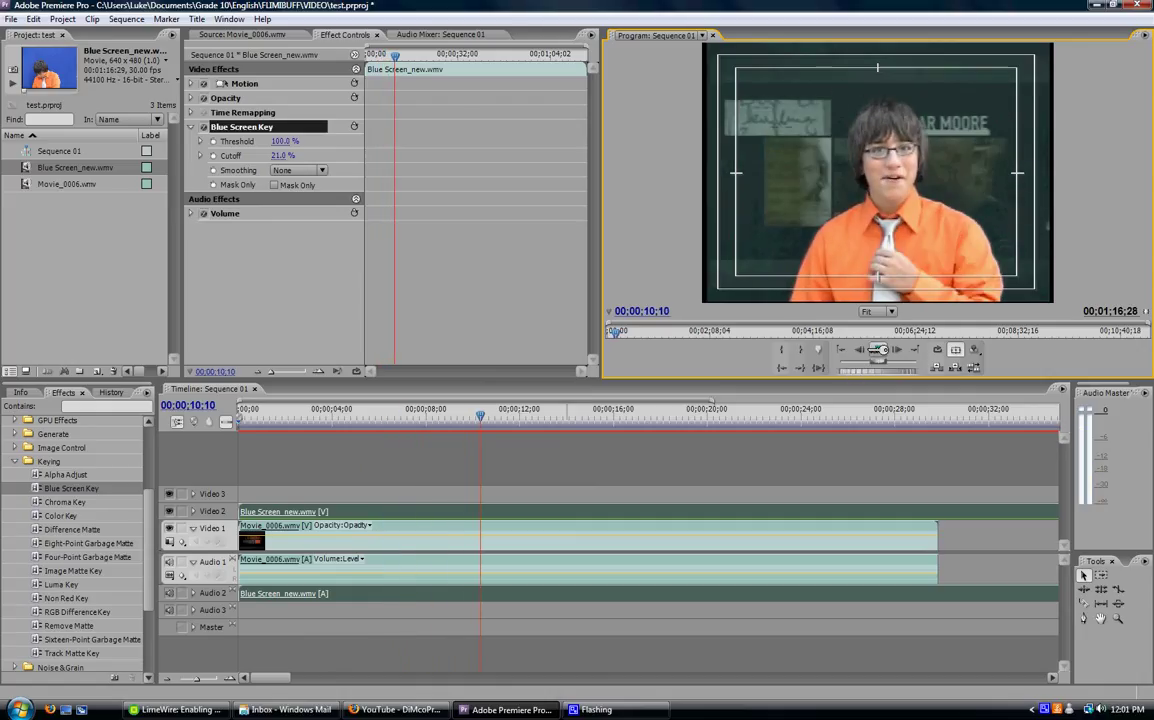